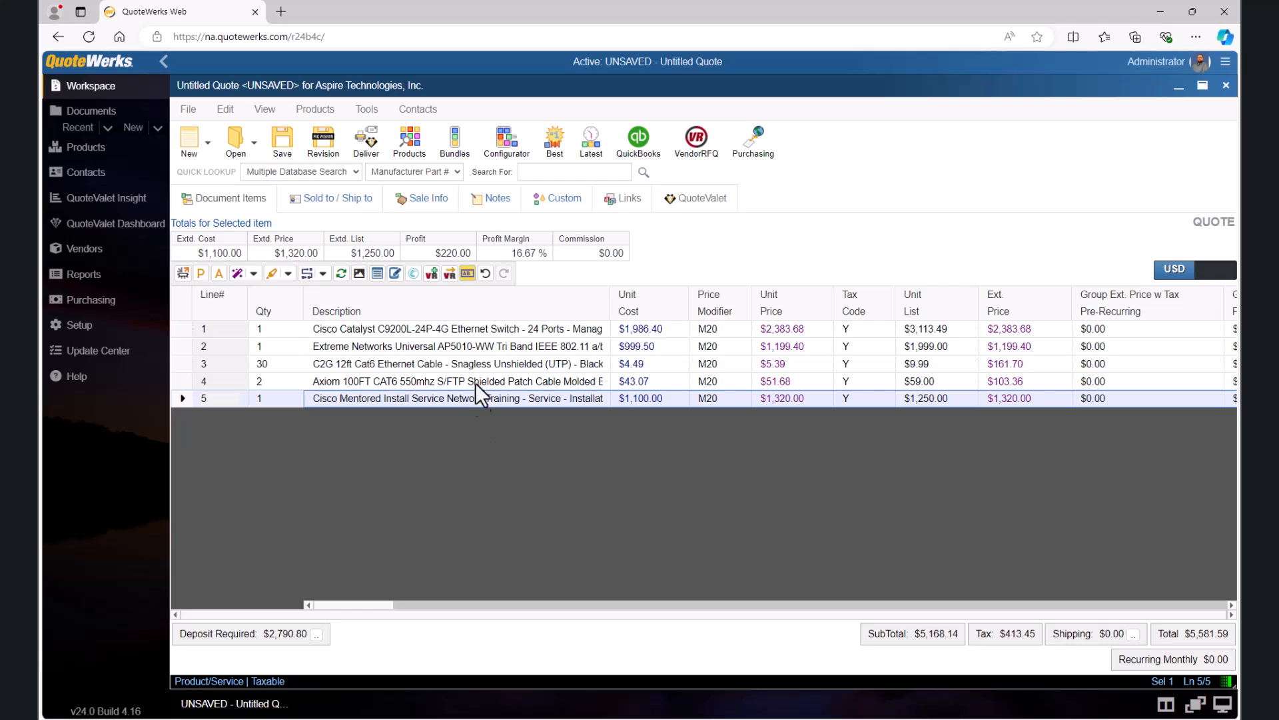
Step: Open the quote's notes and insert a date and time stamp in the dynamic notes
click(490, 198)
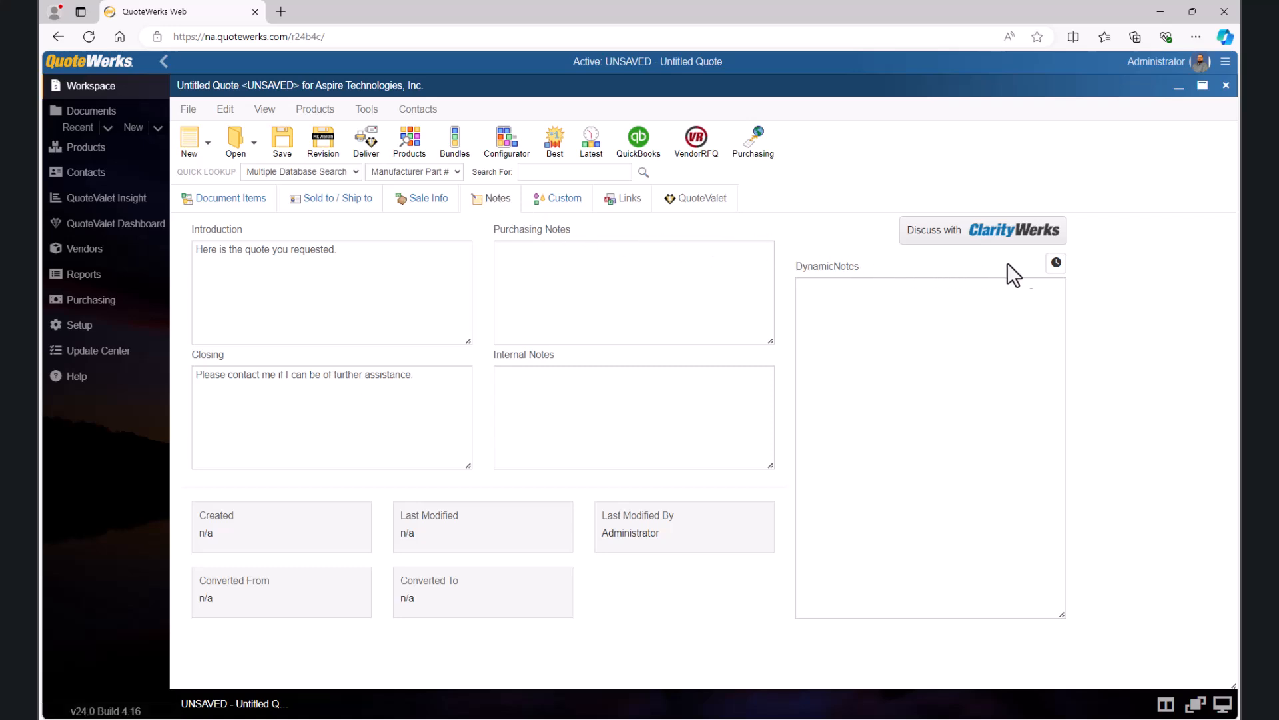
click(1056, 264)
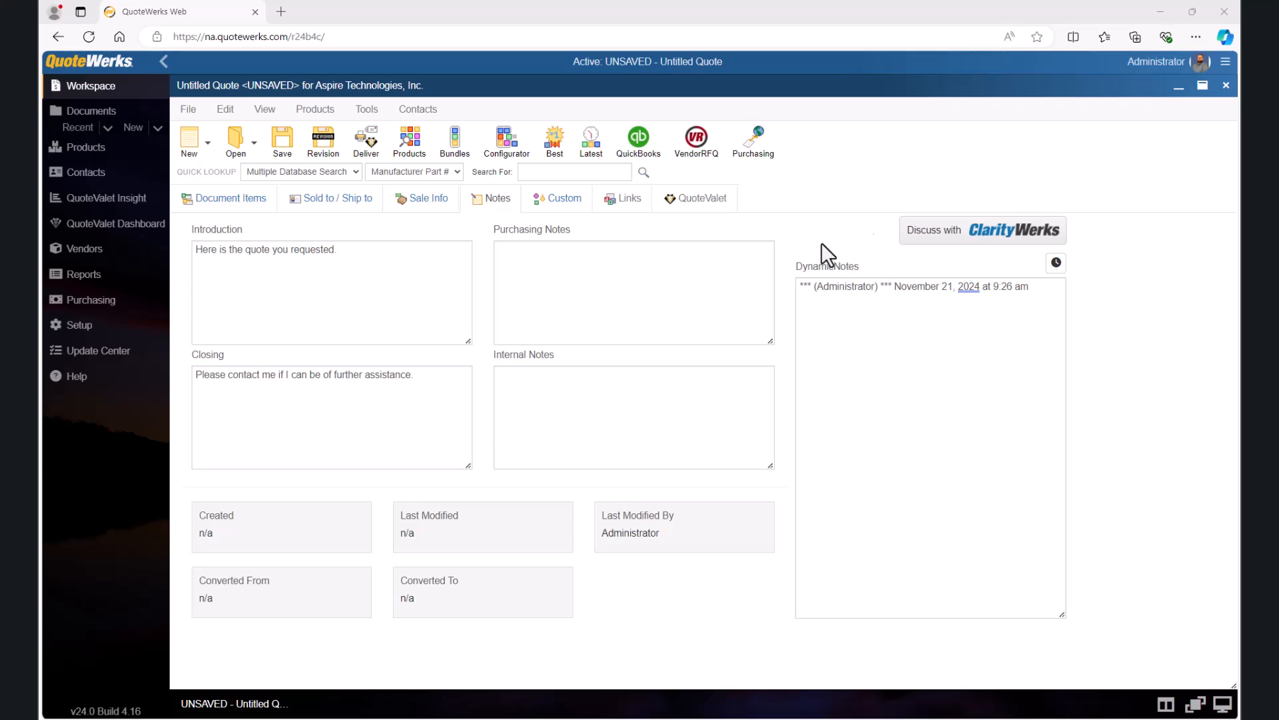
Step: Enter the purchasing note "Please ensure items are drop shipped to the end user location."
click(680, 277)
text(Please ensure items are drop shipped to the end user location.)
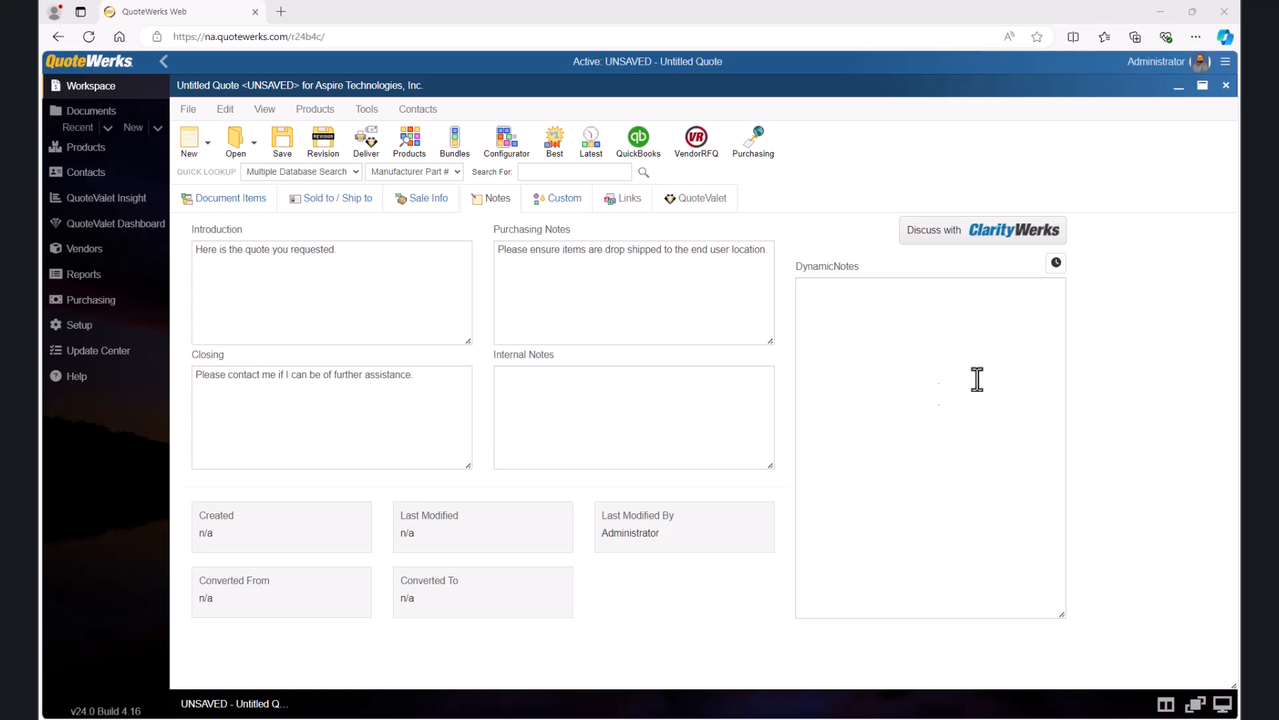
Step: Enter the internal note "Please ensure technician is dispatched once we receive notification of receipt from the customer"
click(662, 422)
text(Please ensure technician is dispatched once we receive notification of receipt from the customer)
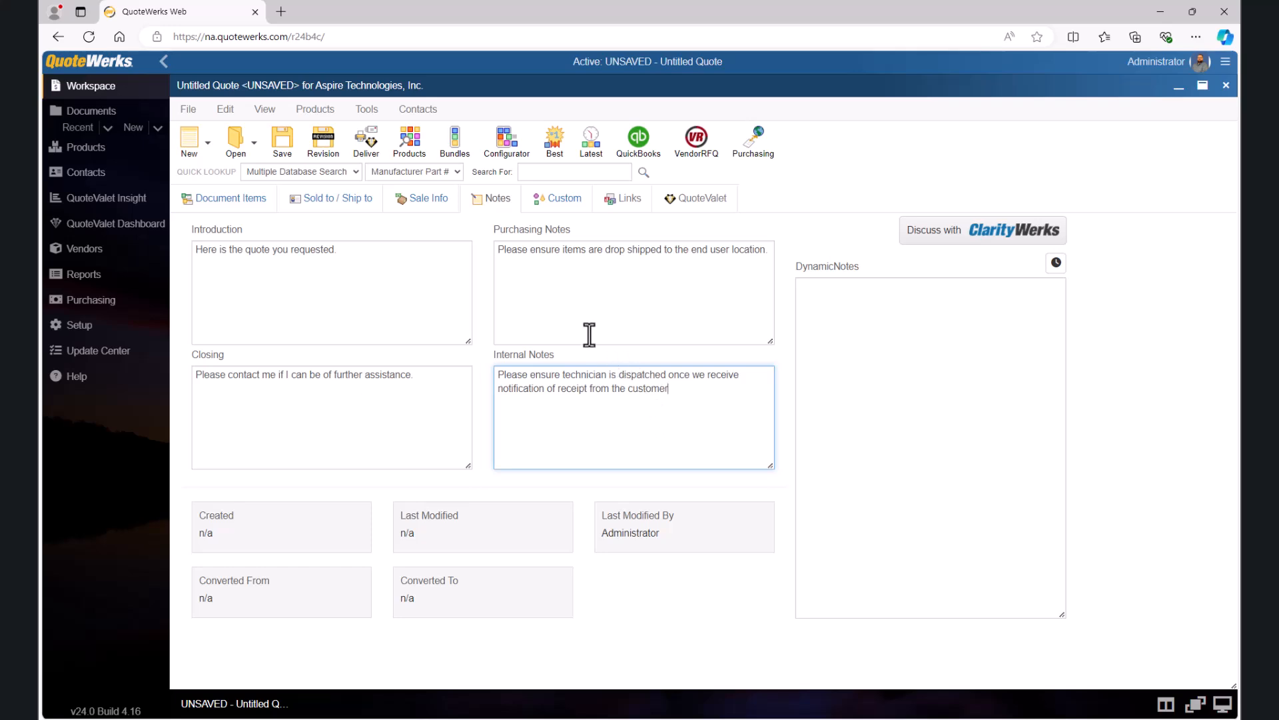
Step: Open the DataLink setup of the ConnectWise CRM integration
click(420, 110)
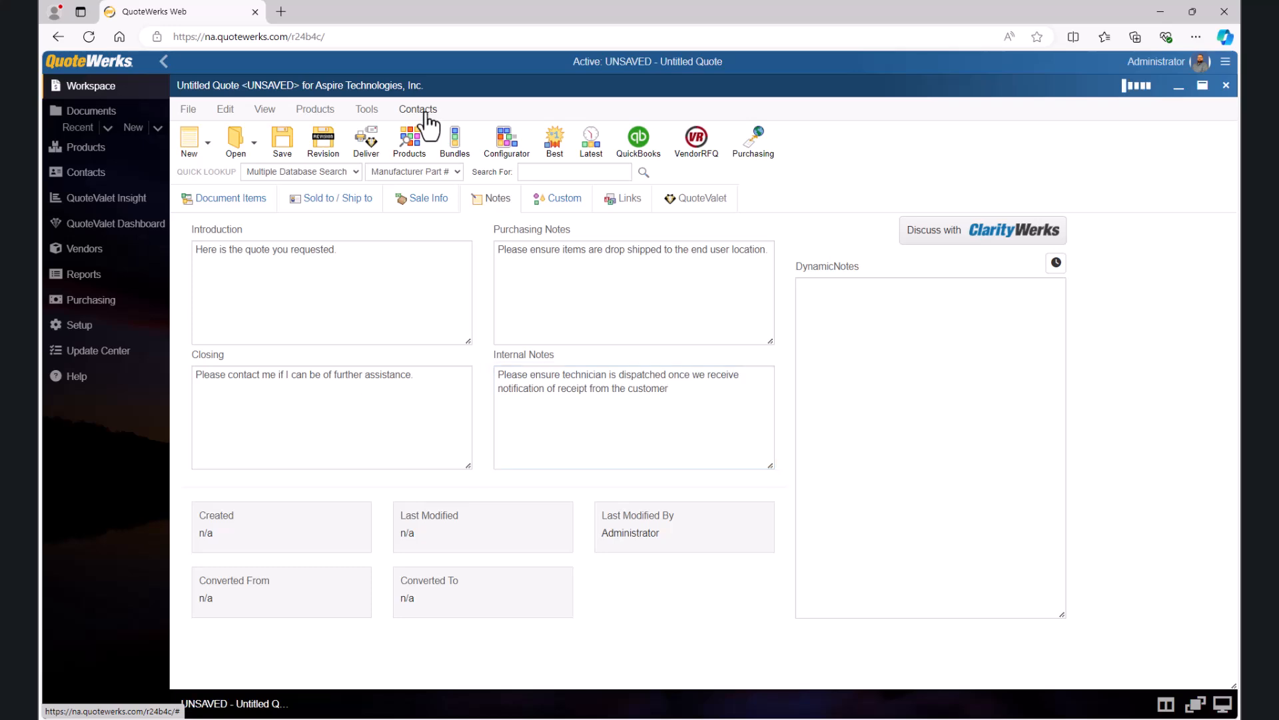
click(442, 158)
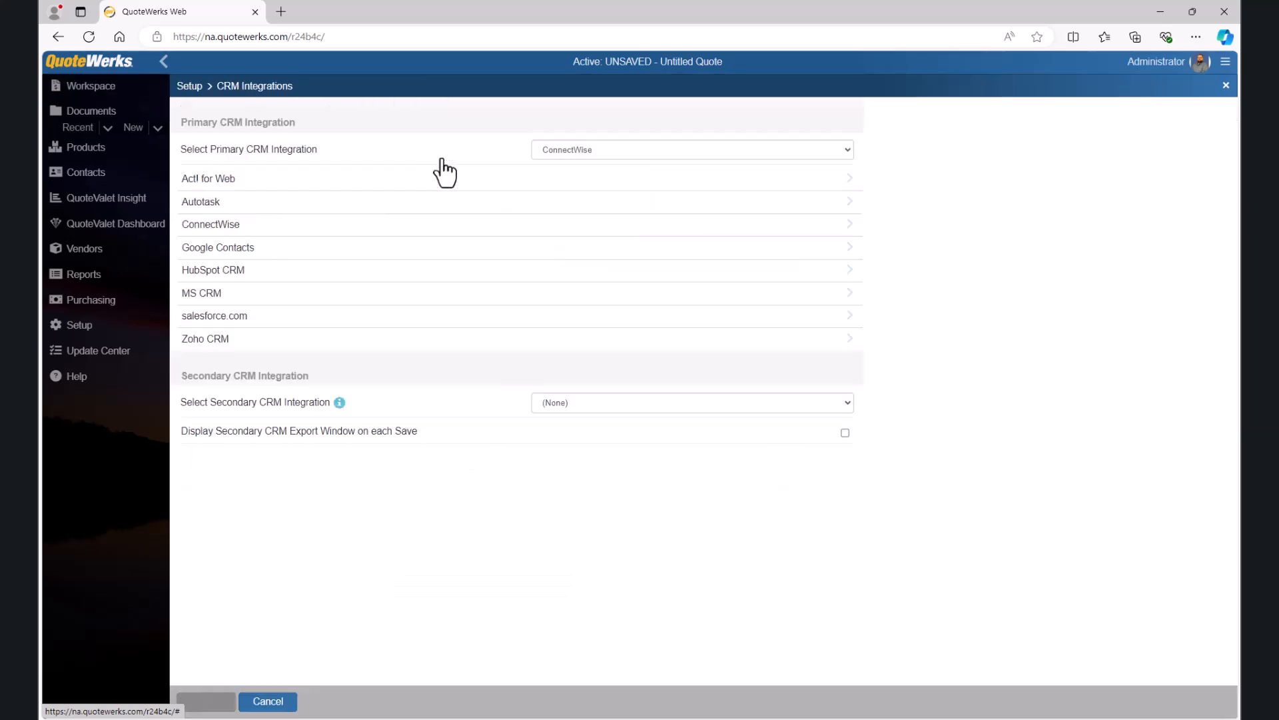
click(265, 229)
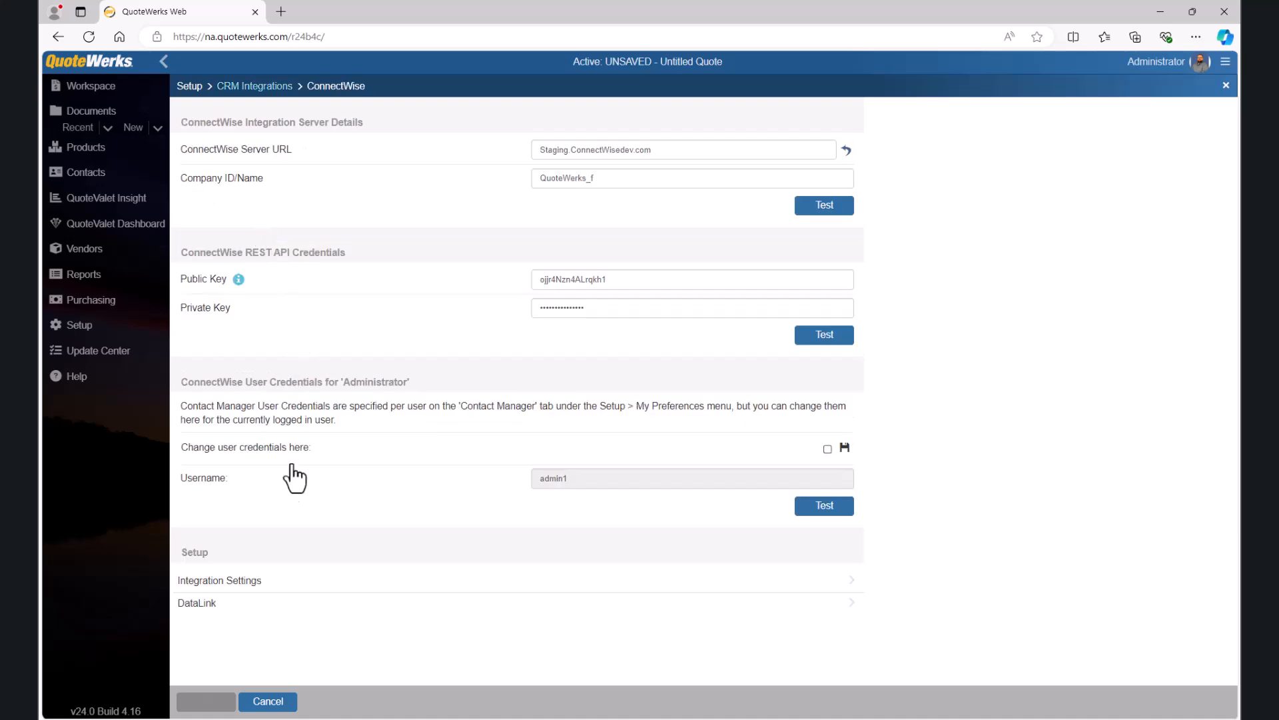
click(221, 605)
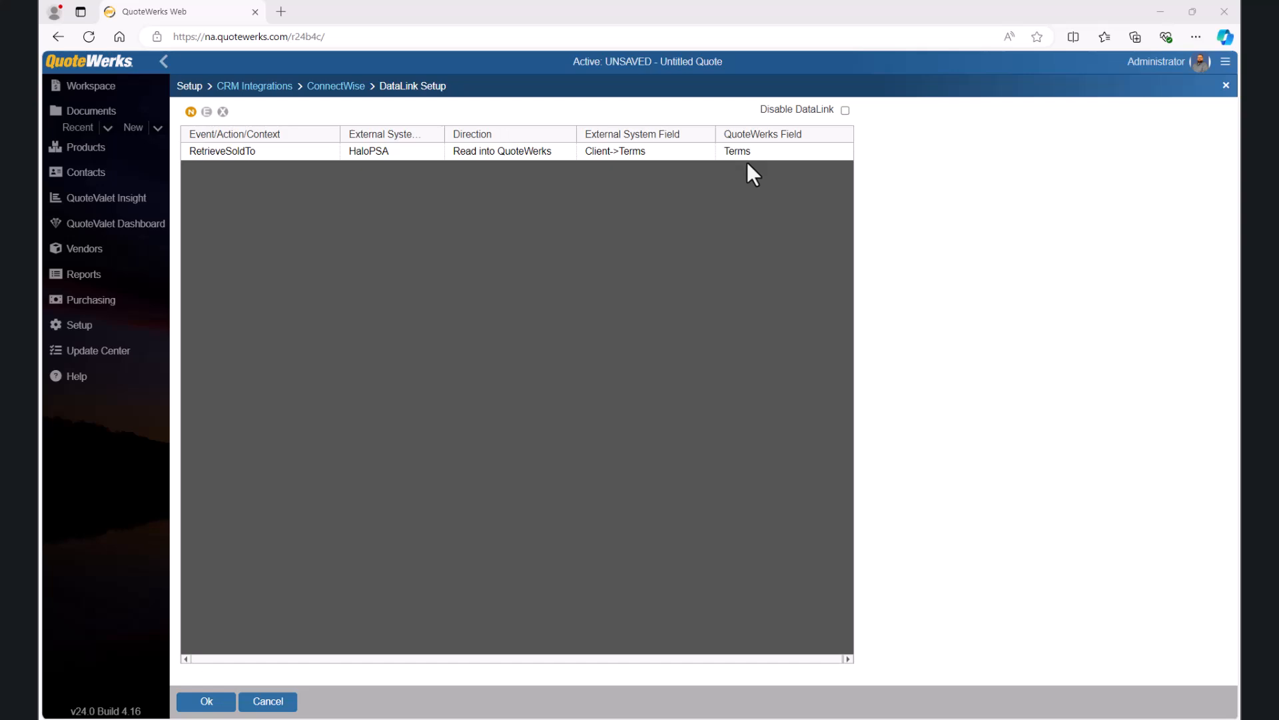
Step: Start a new DataLink mapping for the CRMOppHeader_CreateUpdate event
click(191, 112)
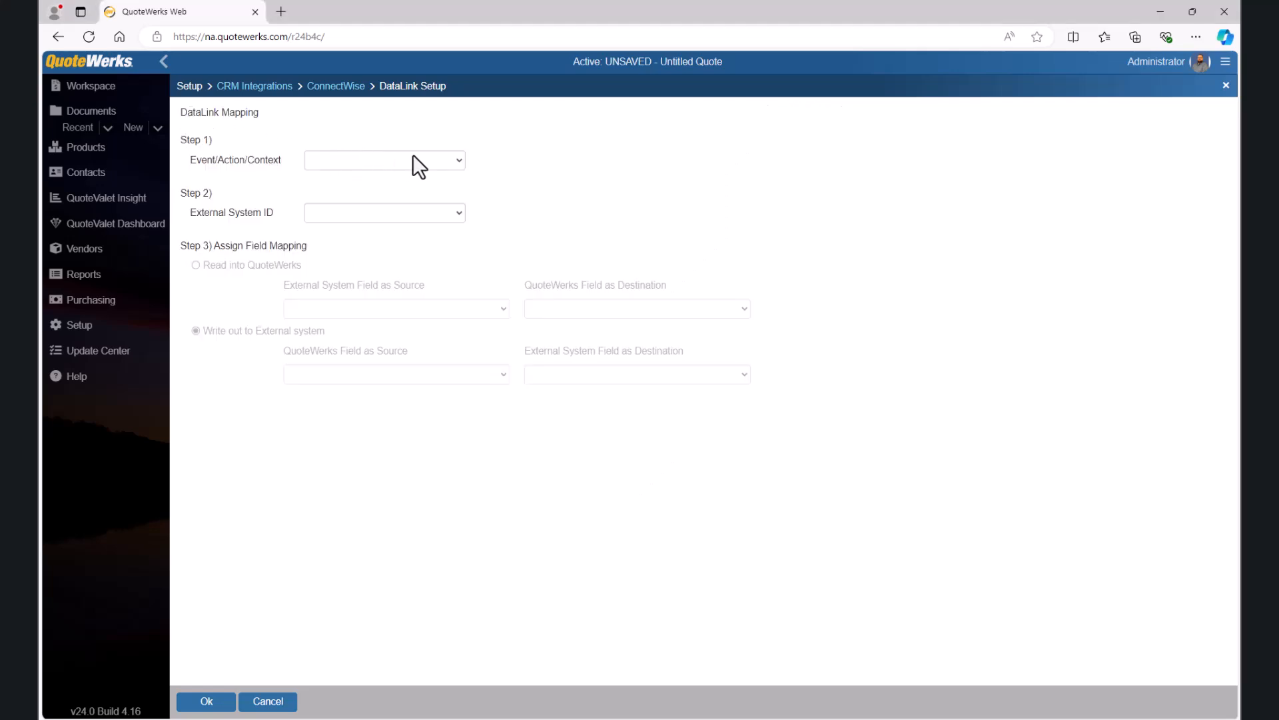
click(459, 160)
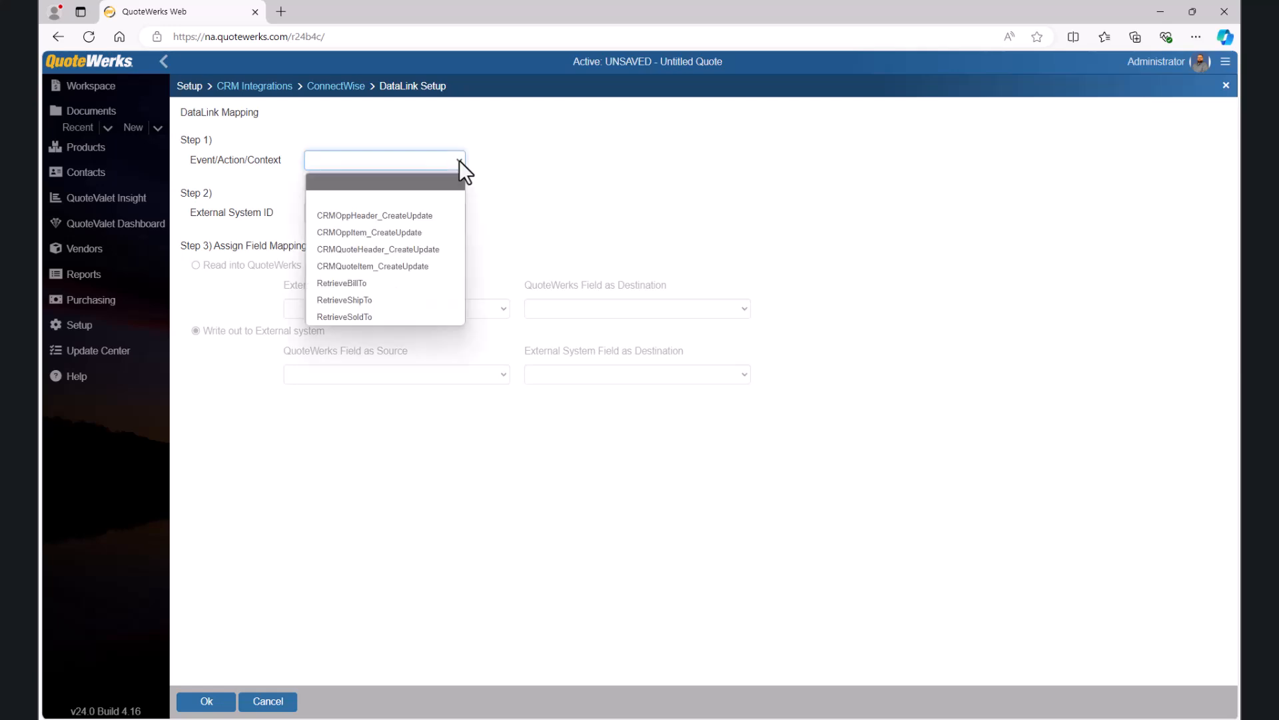
click(441, 216)
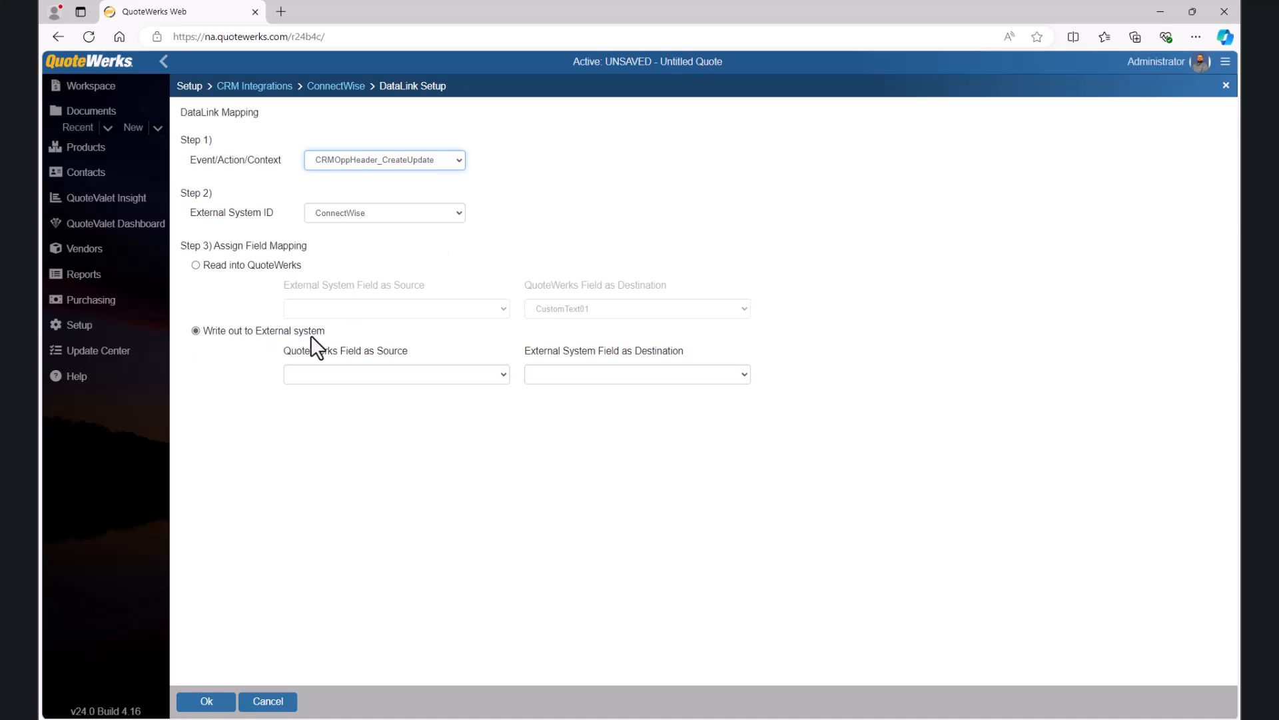
Step: Write the &DH_PurchasingNotes field out to OpportunityHeader->customFields_CustomField1 and confirm the mapping
click(507, 373)
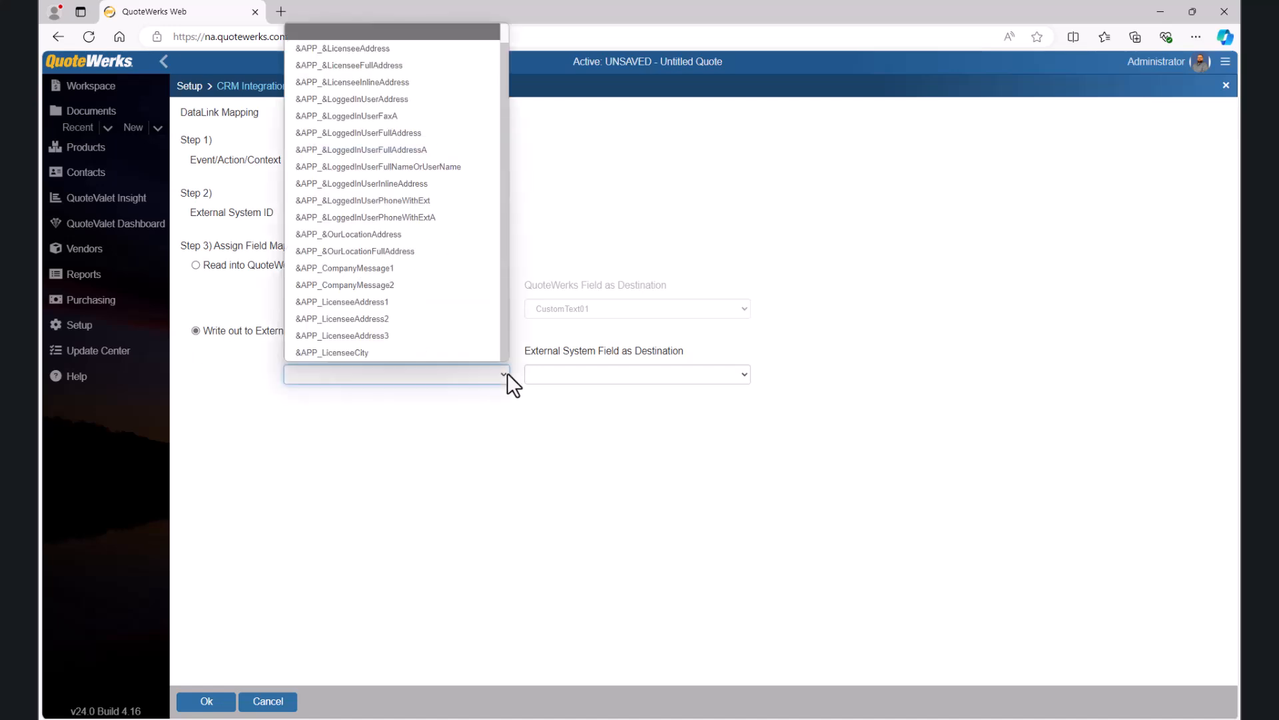
scroll(442, 320, down, 1)
scroll(443, 314, down, 15)
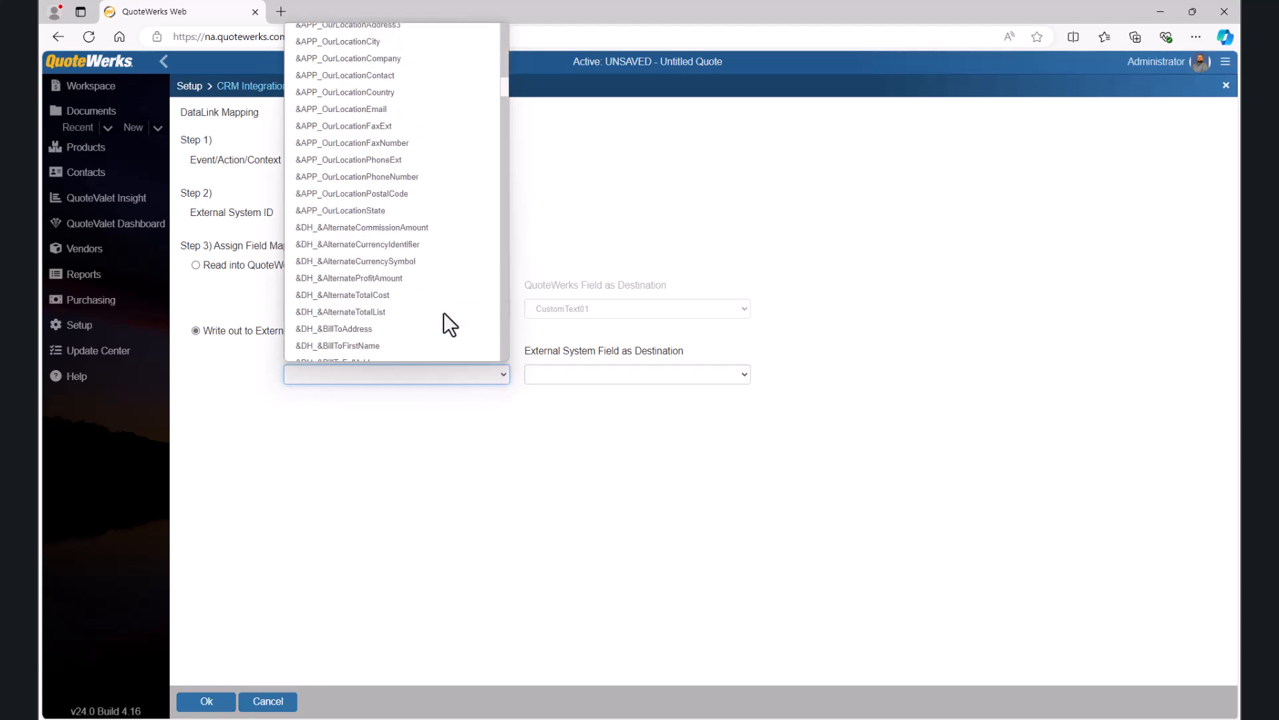
scroll(443, 313, down, 8)
scroll(443, 313, down, 10)
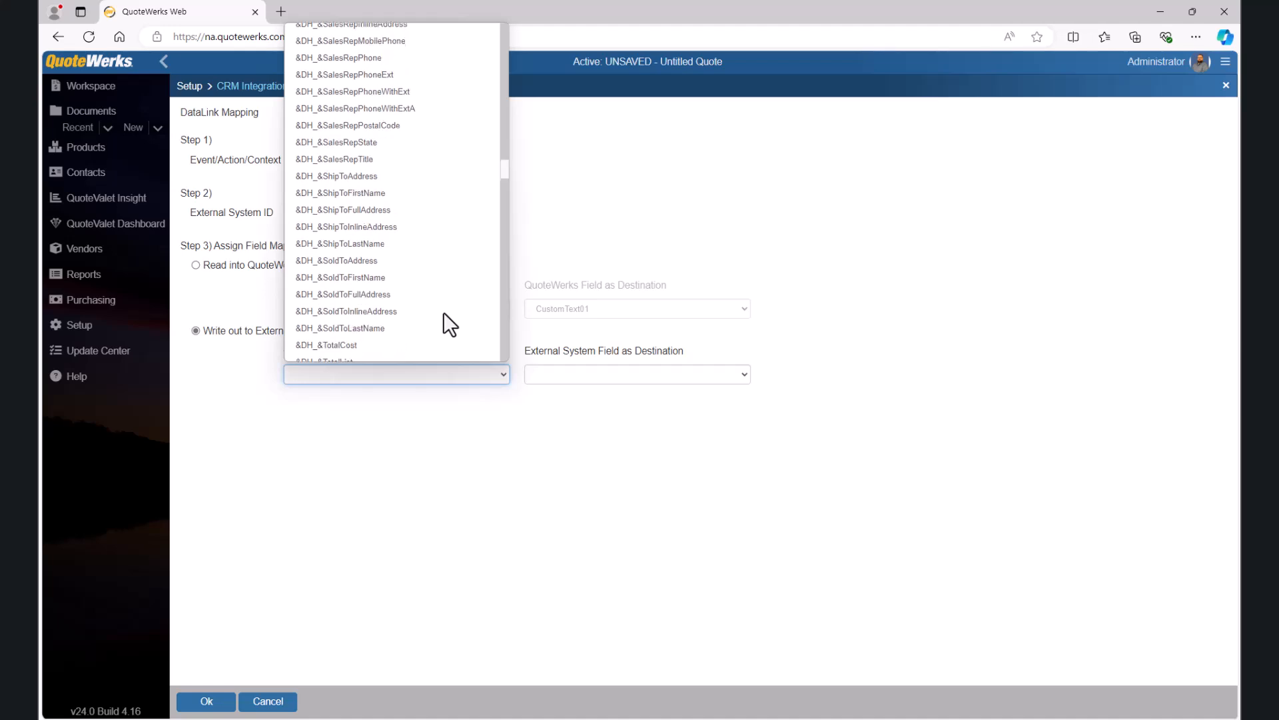
scroll(443, 313, down, 15)
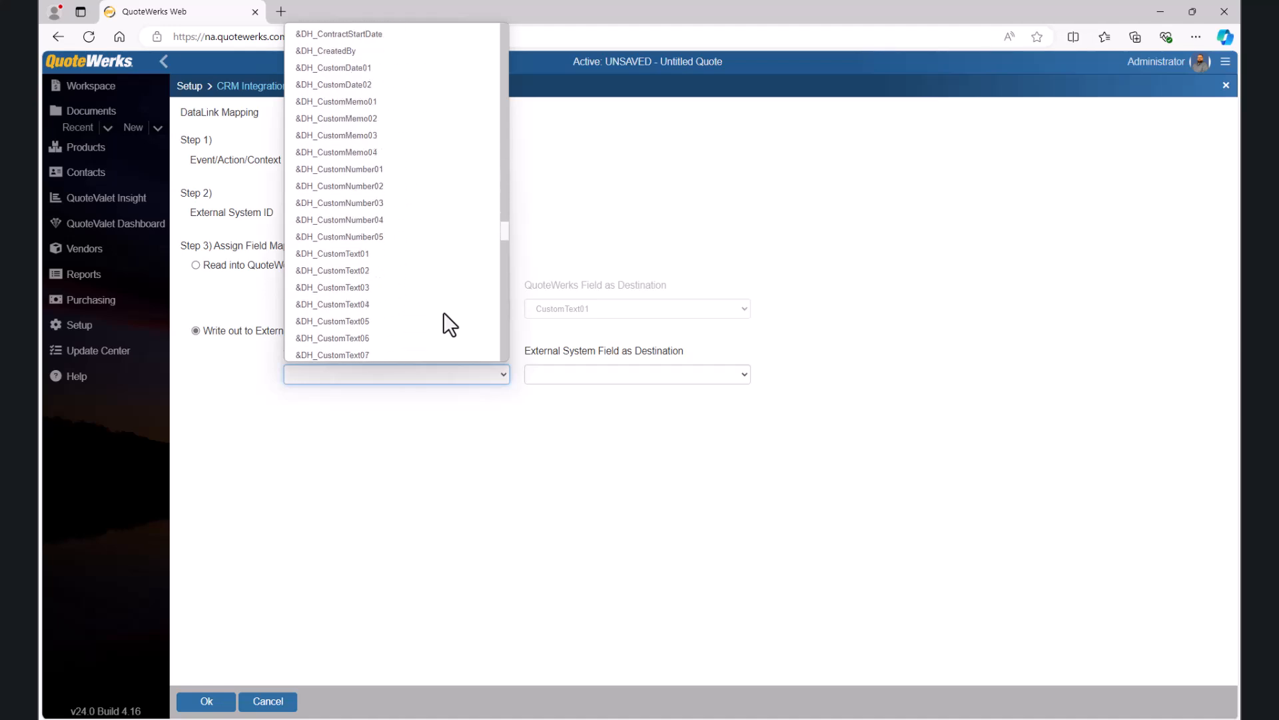
scroll(443, 312, down, 3)
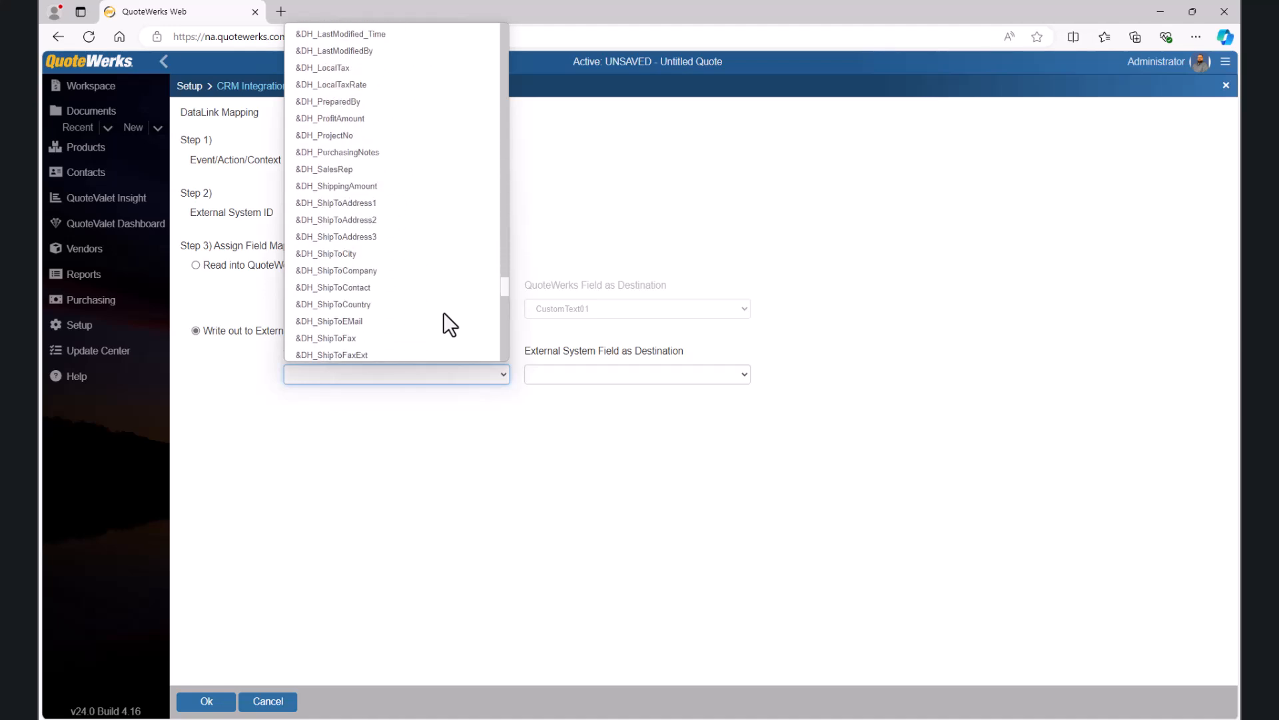
click(372, 157)
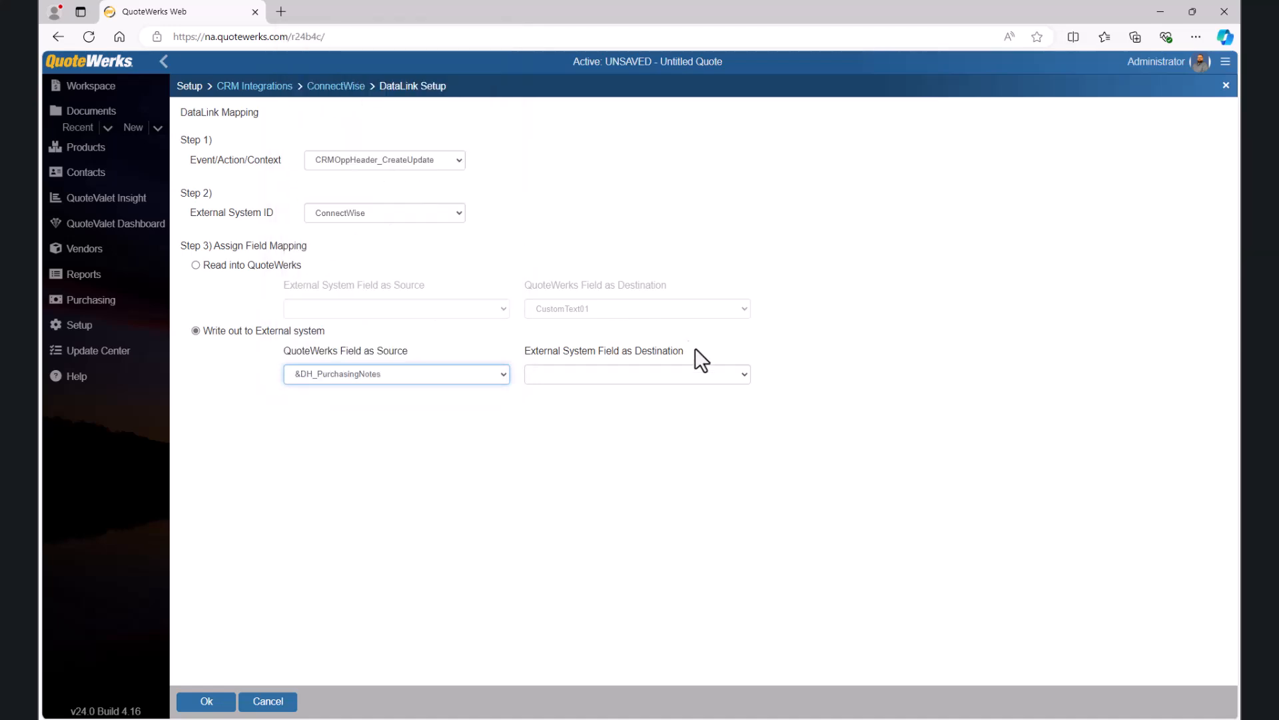
click(747, 374)
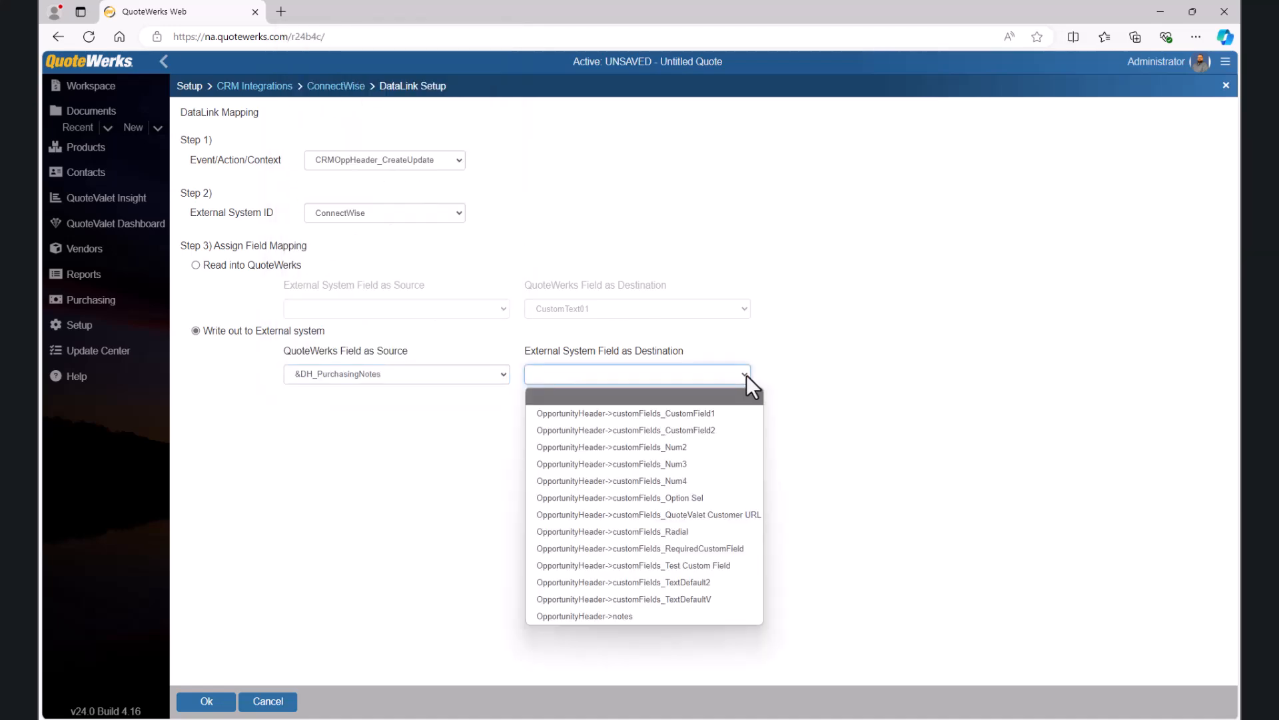
click(730, 411)
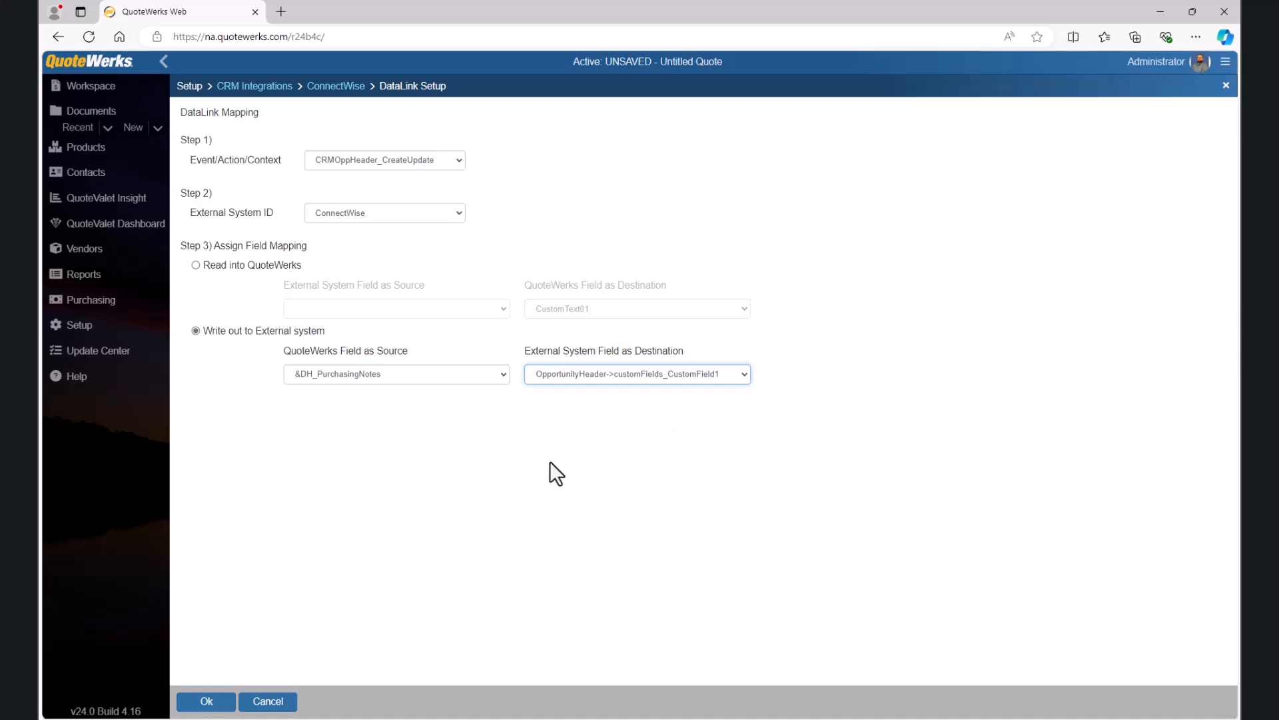
click(209, 700)
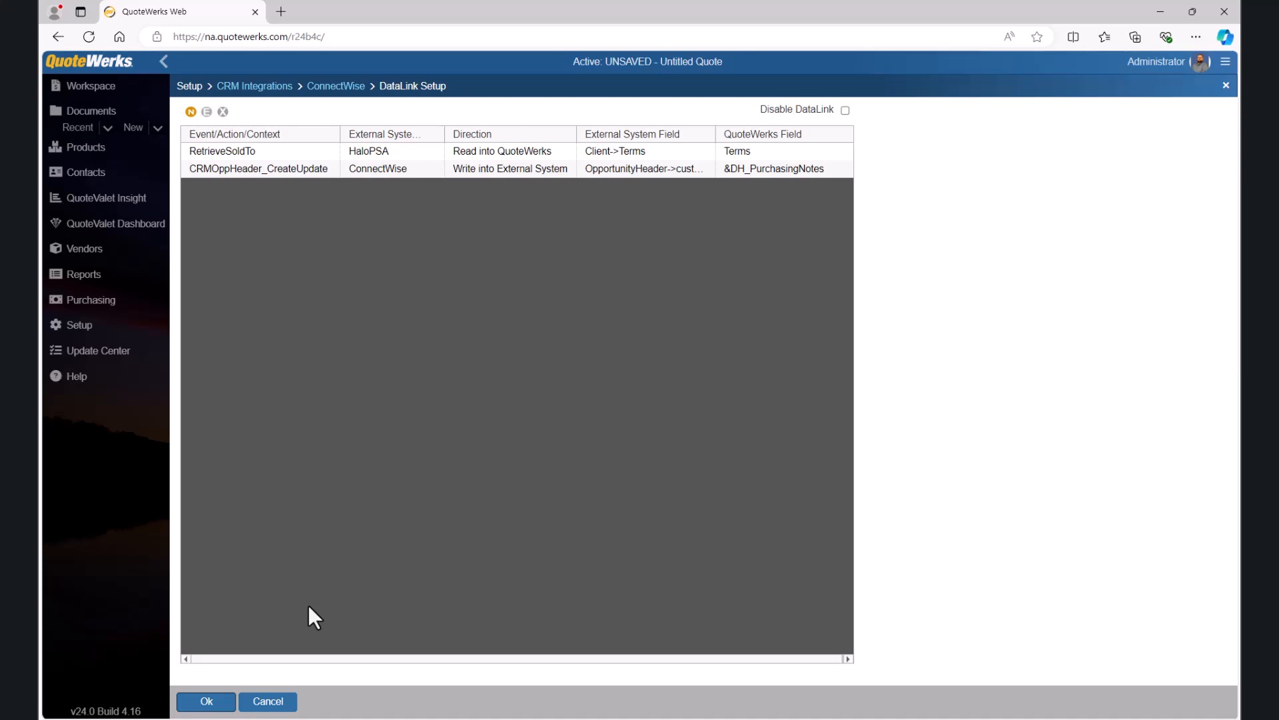
Step: Add another CRMOppHeader_CreateUpdate mapping that writes &DH_InternalNotes out to OpportunityHeader->customFields_CustomField2
click(191, 112)
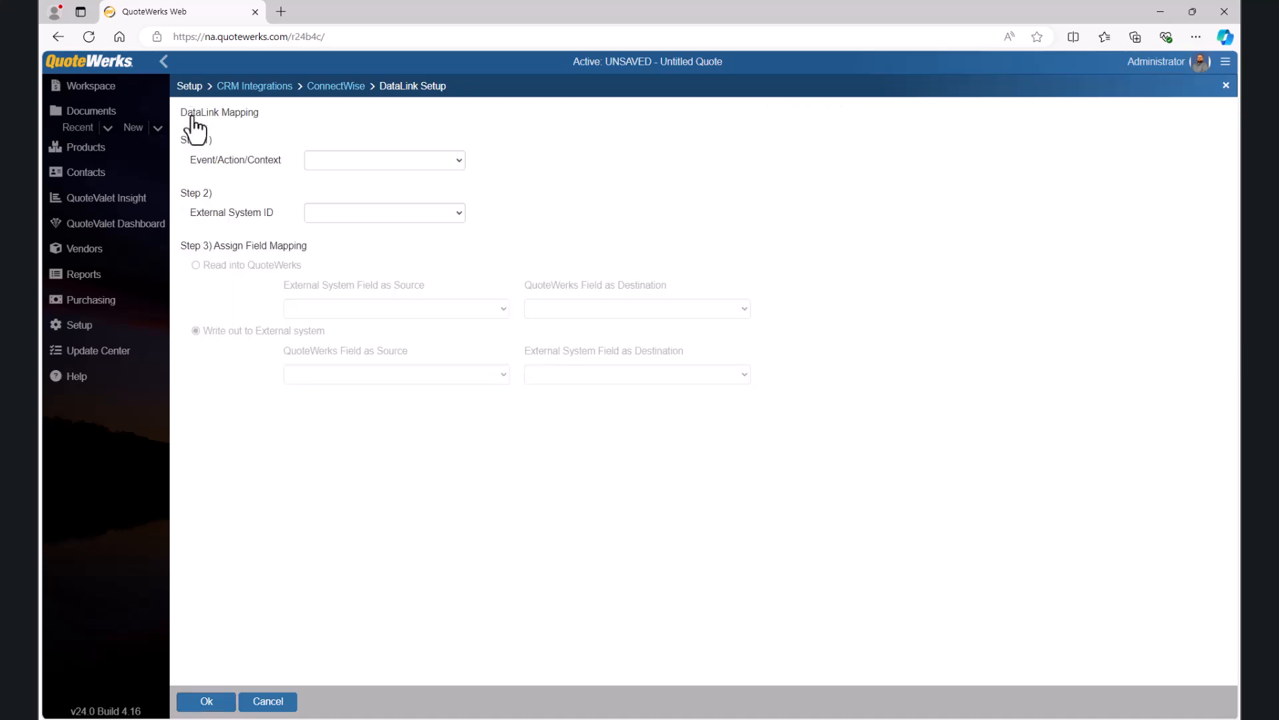
click(458, 165)
click(415, 214)
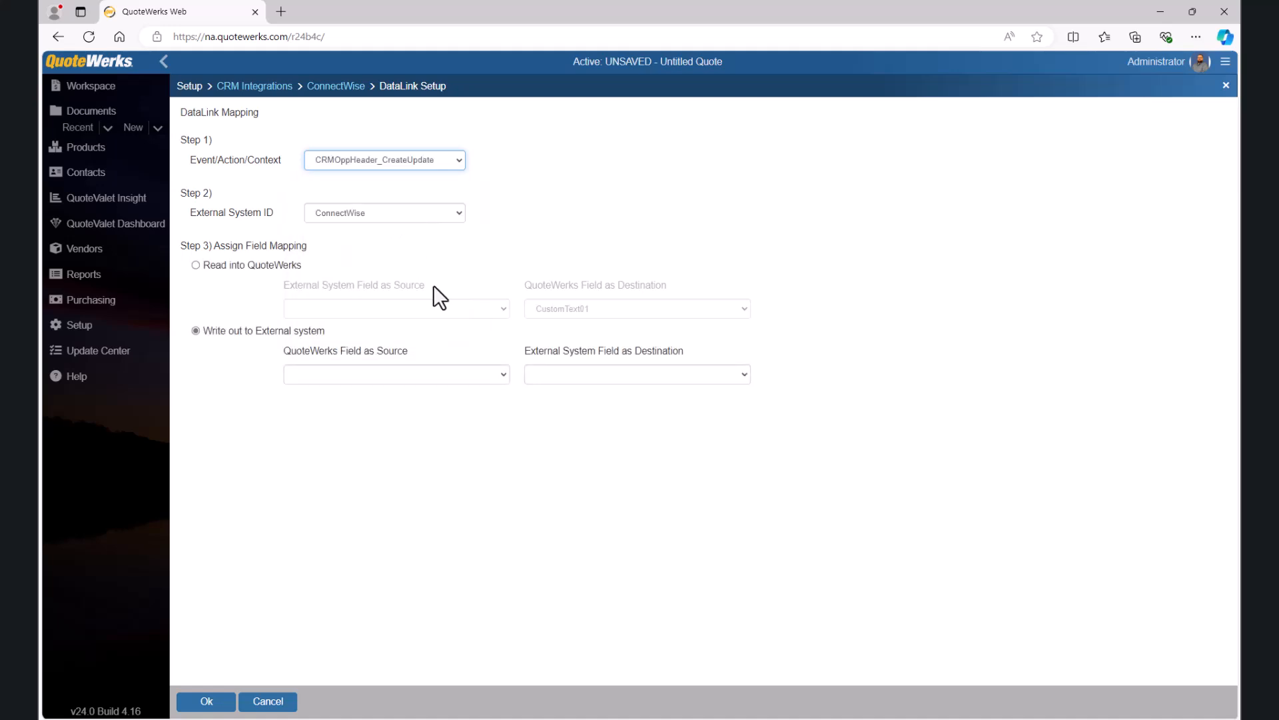
click(502, 373)
scroll(422, 308, down, 10)
scroll(421, 310, down, 15)
scroll(421, 311, down, 20)
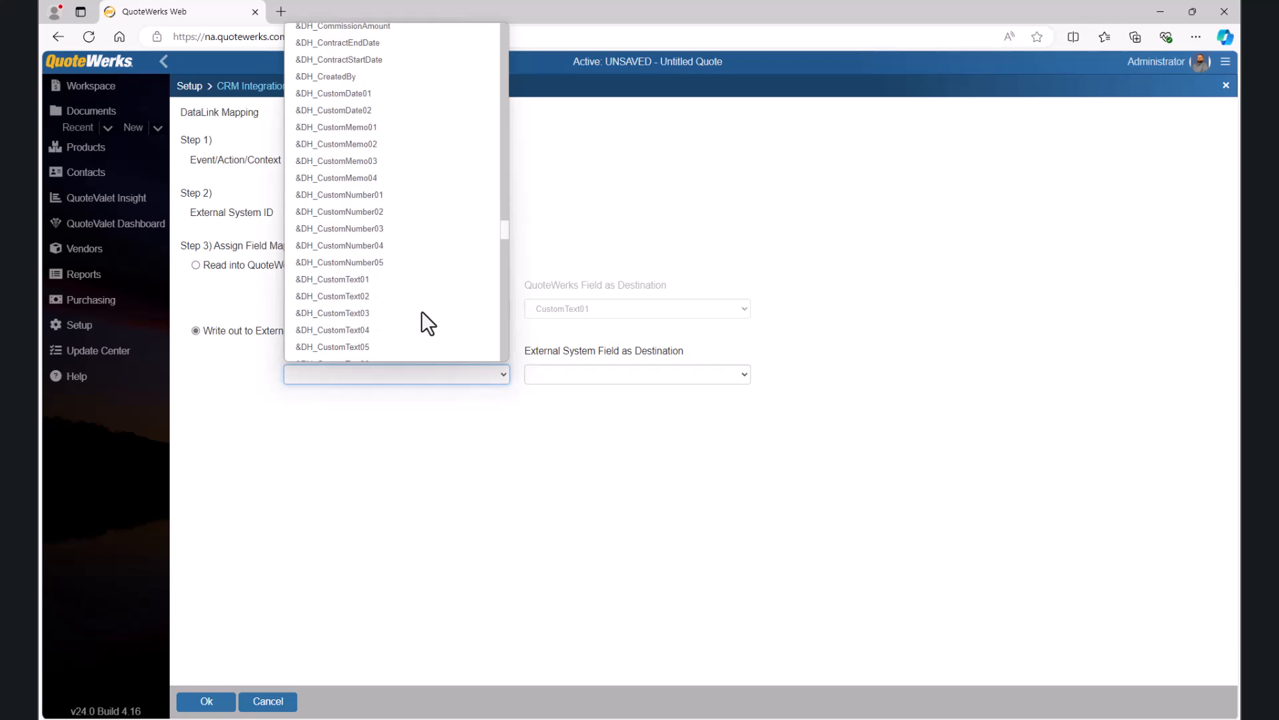
scroll(421, 310, up, 2)
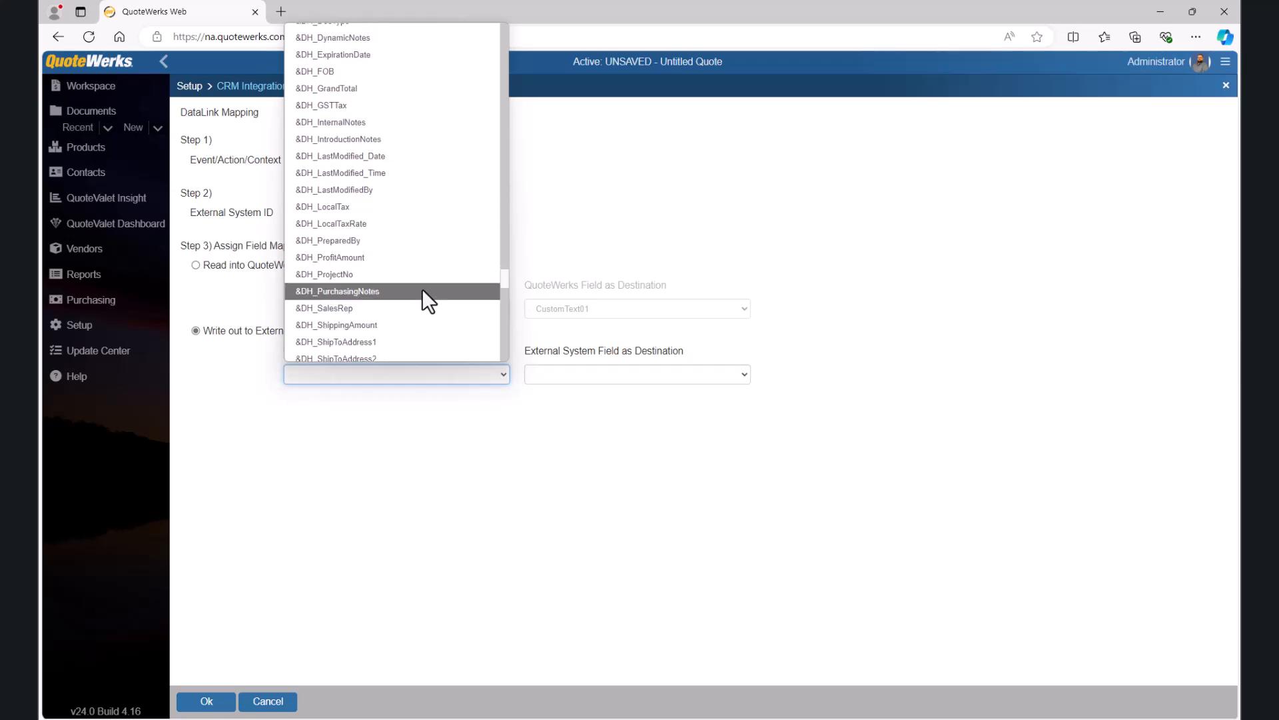
click(378, 127)
click(740, 374)
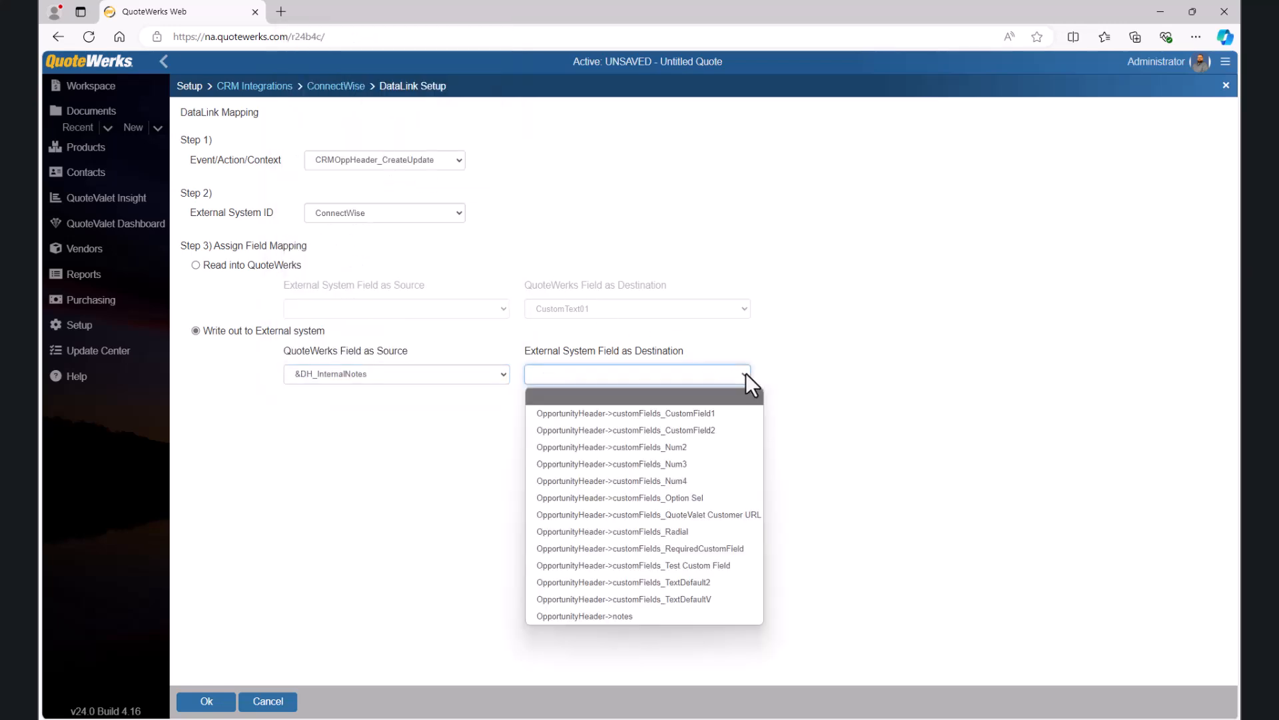
click(717, 427)
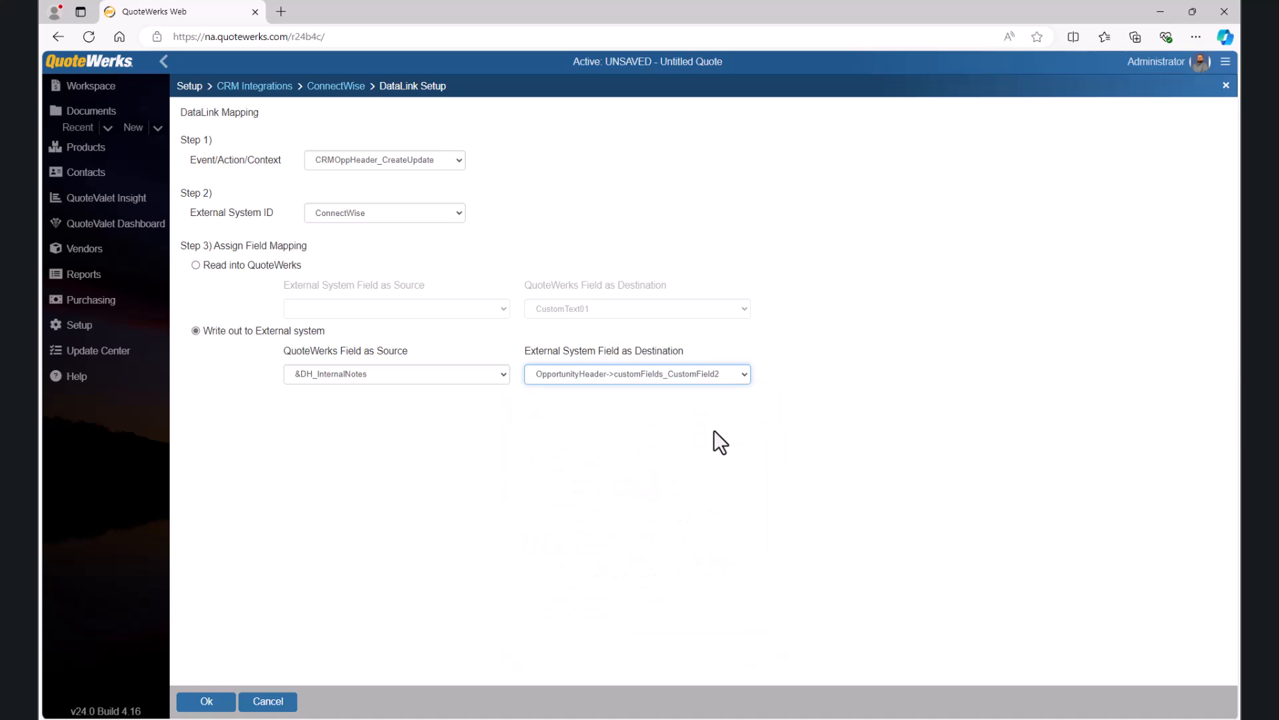
click(213, 702)
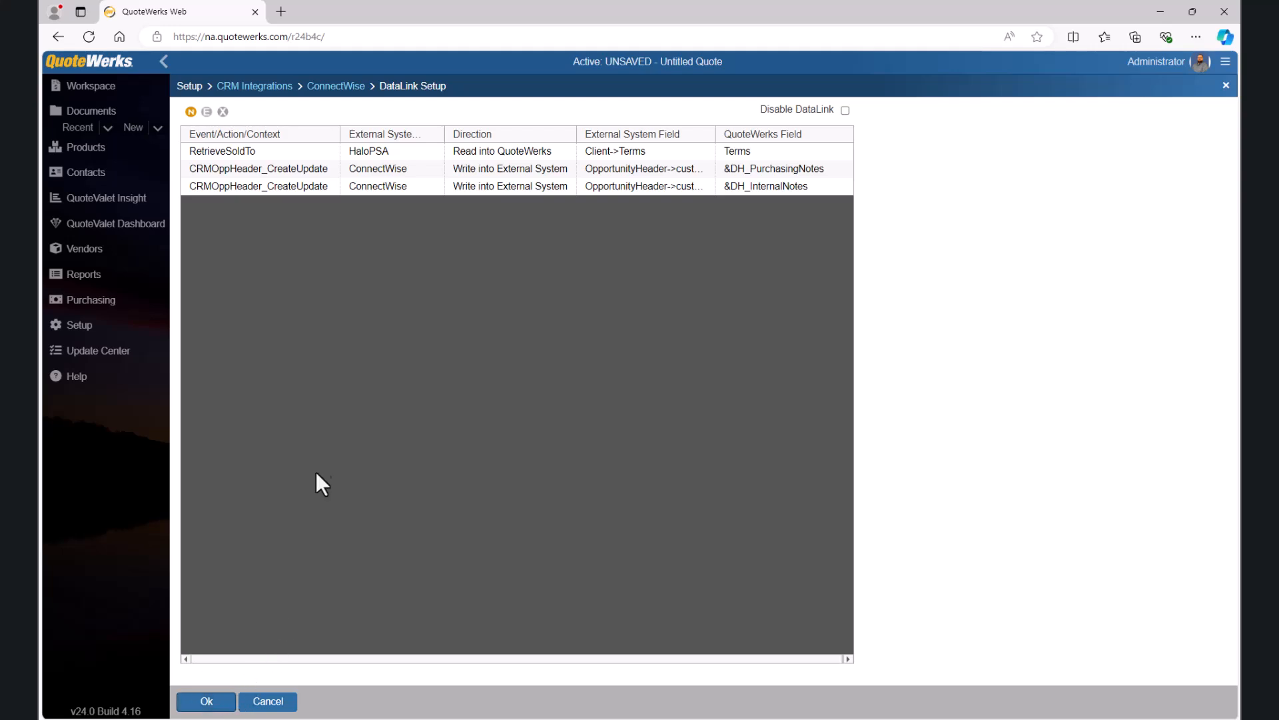
Step: Return to the quote's document items and save the quote, creating a new ConnectWise opportunity with the proposed details
click(130, 90)
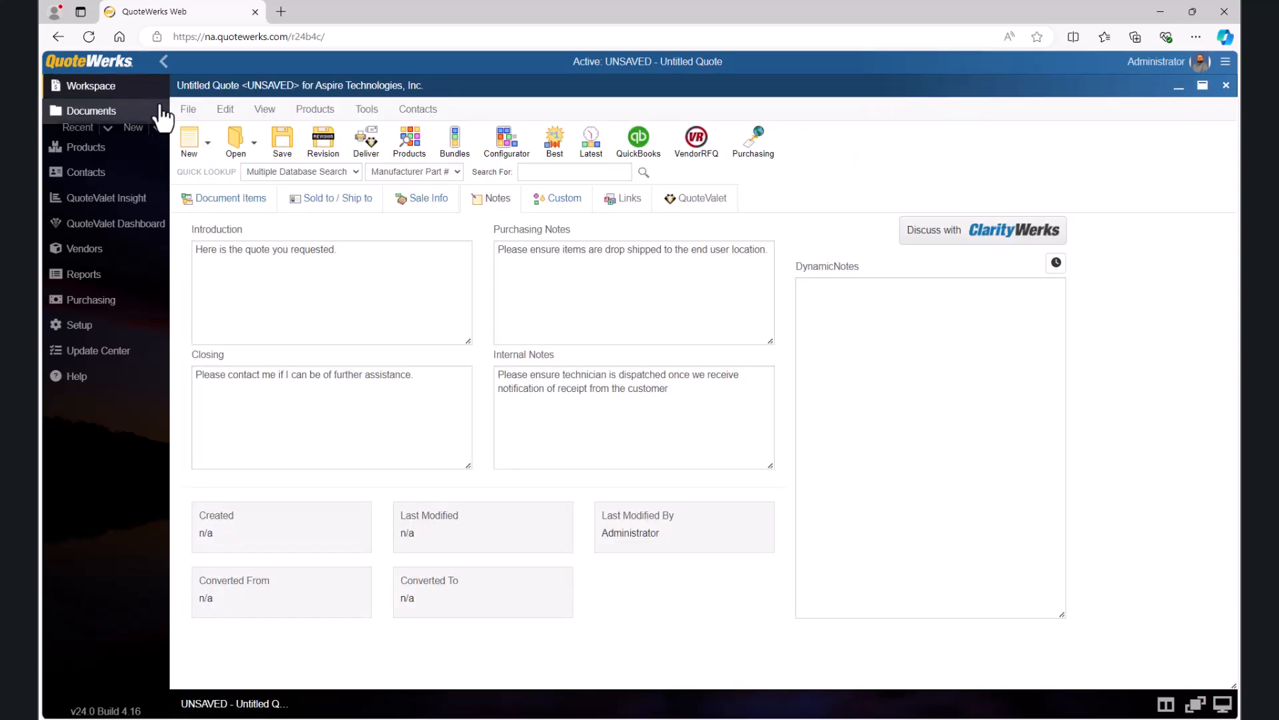
click(226, 200)
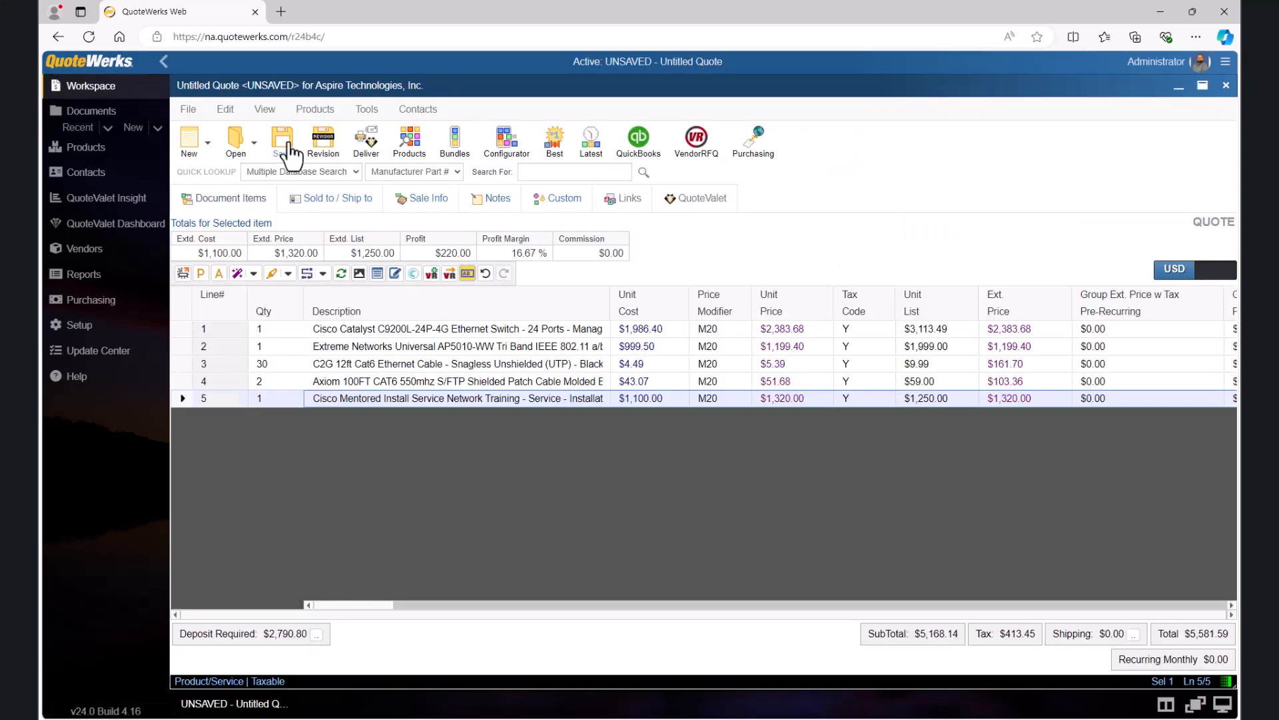
click(287, 152)
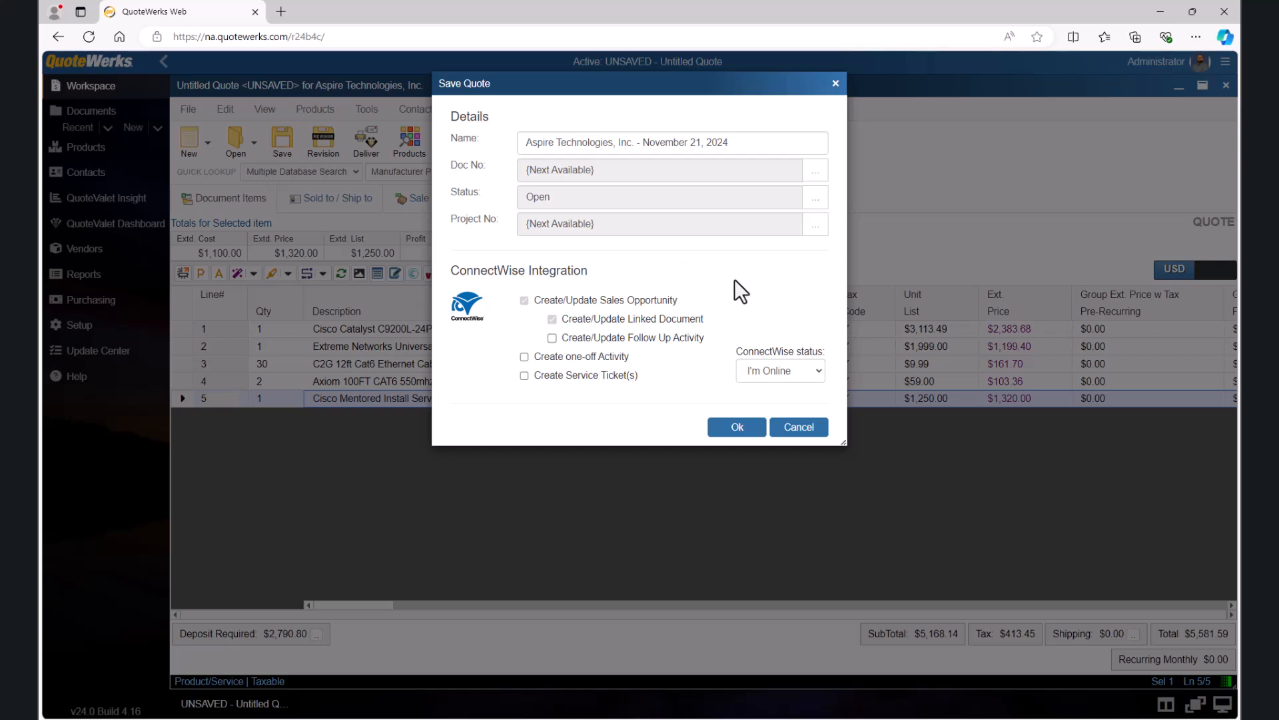
click(759, 430)
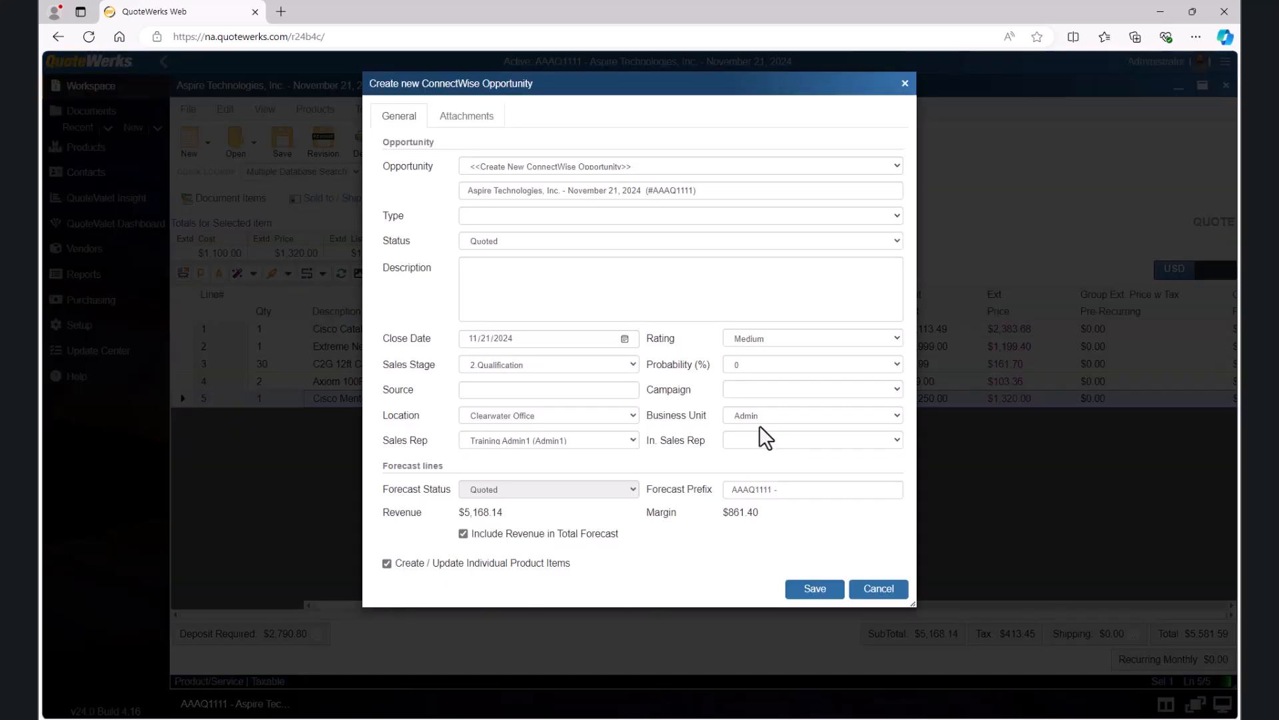
click(811, 591)
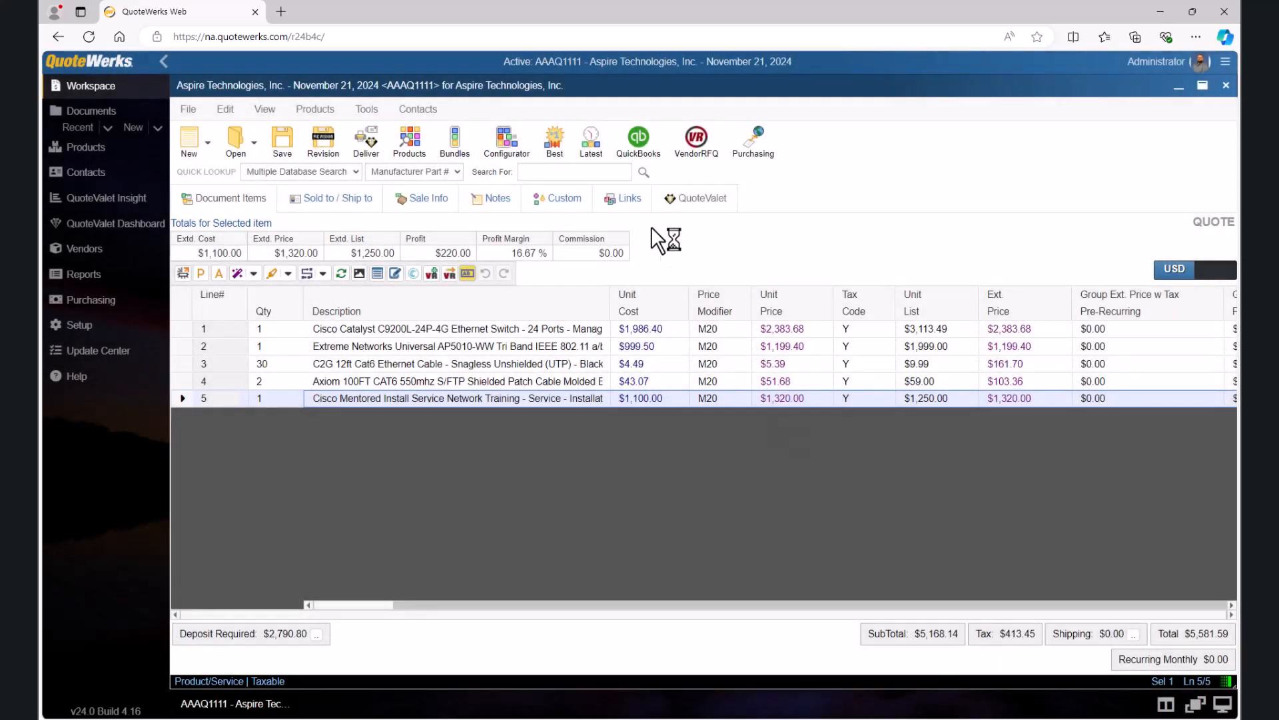
Step: Open the quote's linked opportunity in ConnectWise and check the CustomField1 and CustomField2 values
click(626, 208)
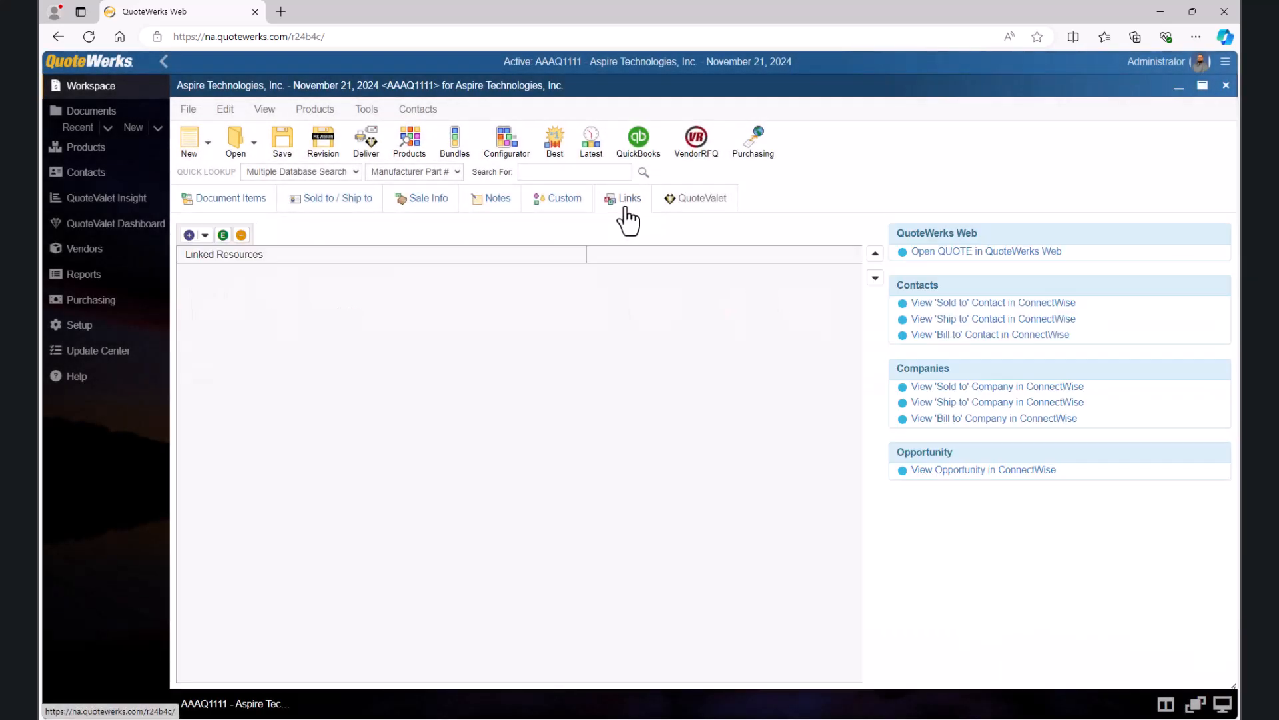
click(933, 470)
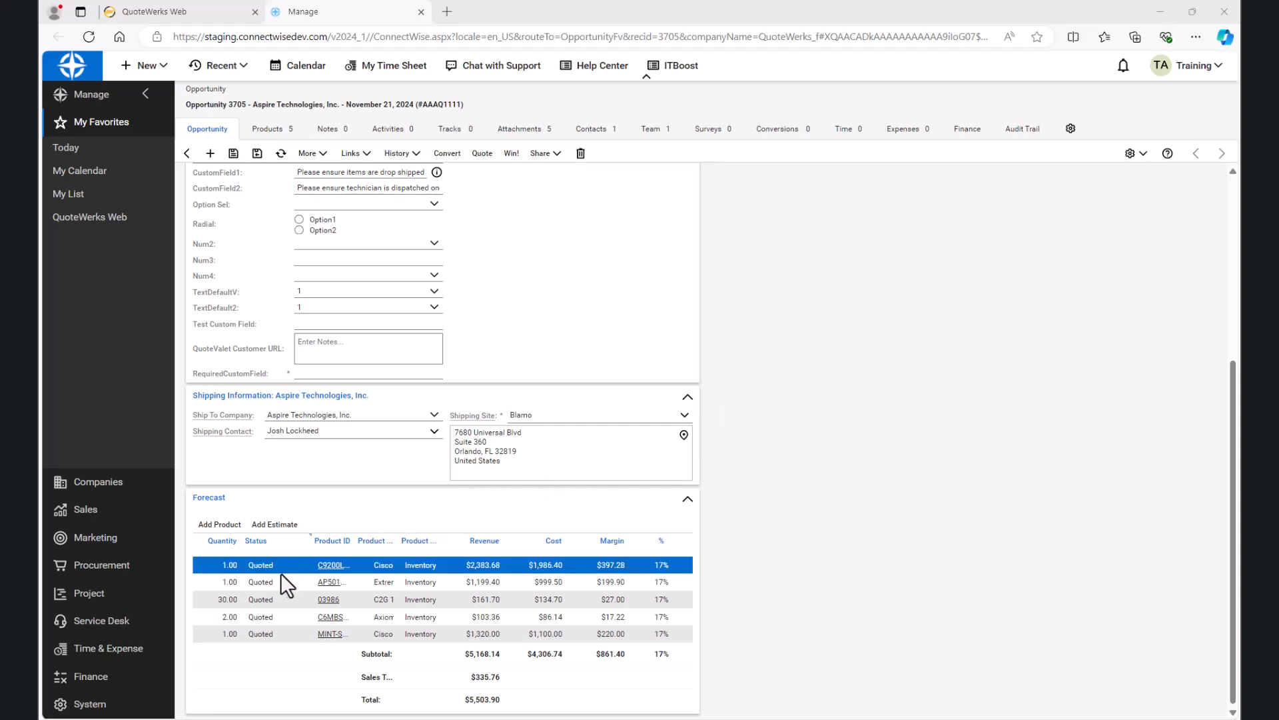
scroll(426, 538, up, 5)
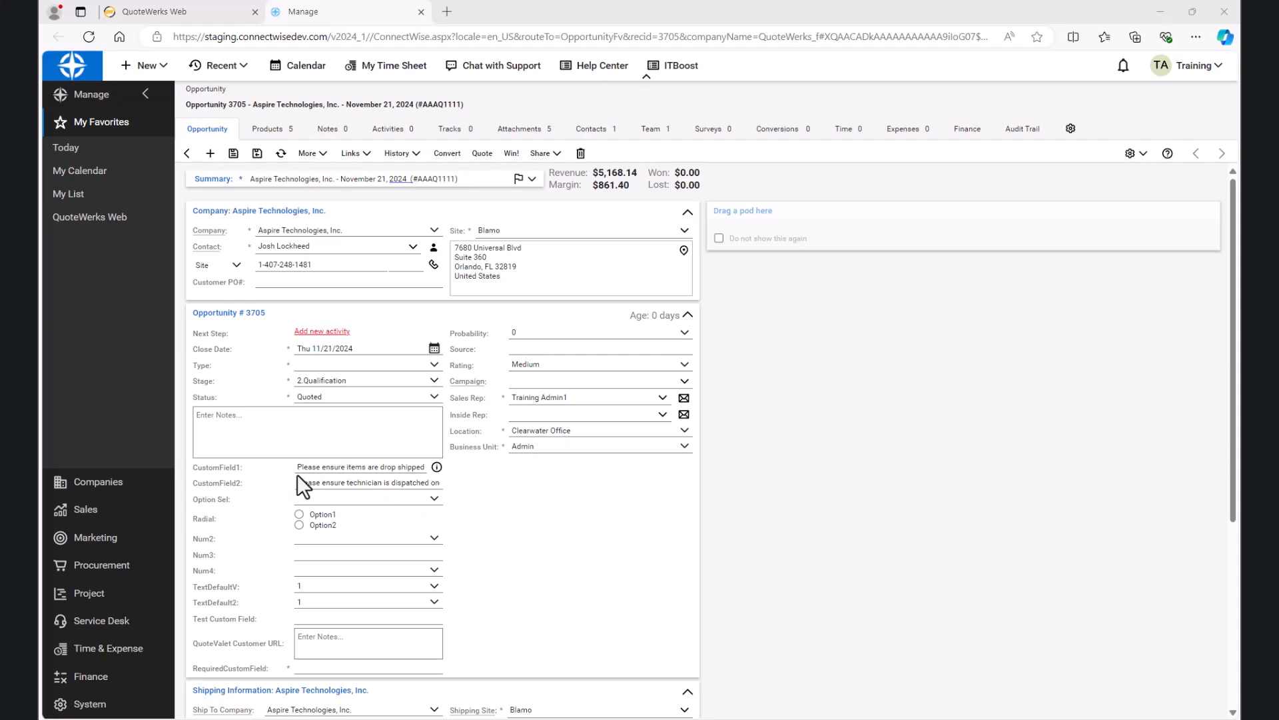